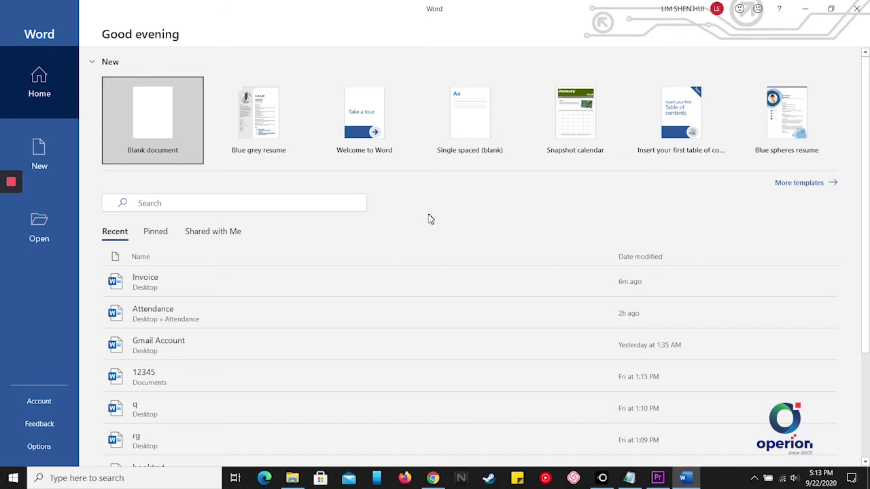
Open the Invoice document from Word's Recent files list
left_click(142, 284)
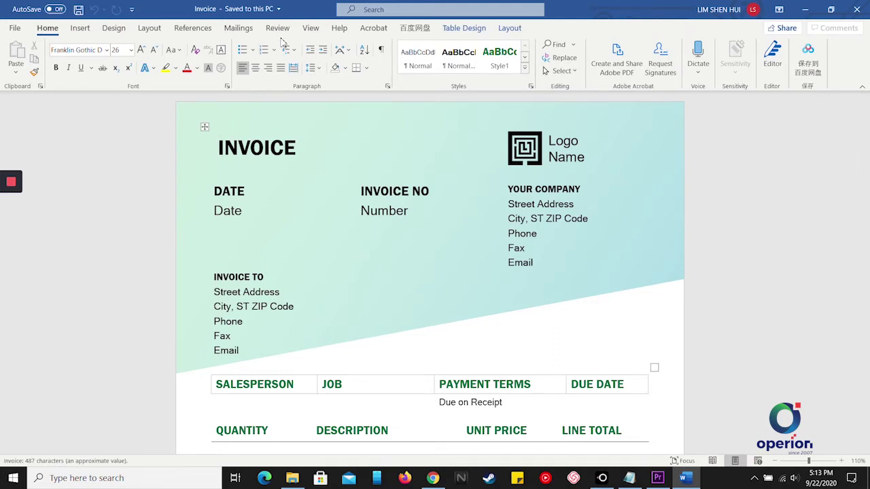
Limit formatting, allow only No changes (Read only) editing, and start enforcing protection
left_click(279, 28)
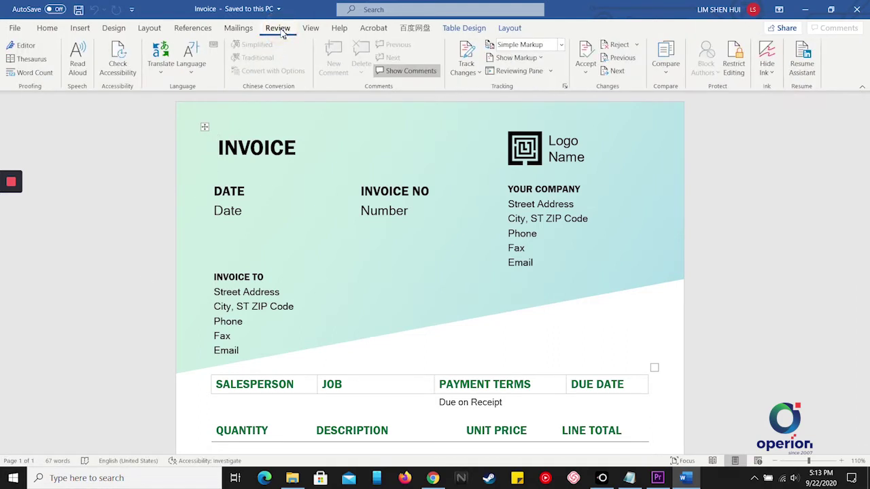
left_click(734, 75)
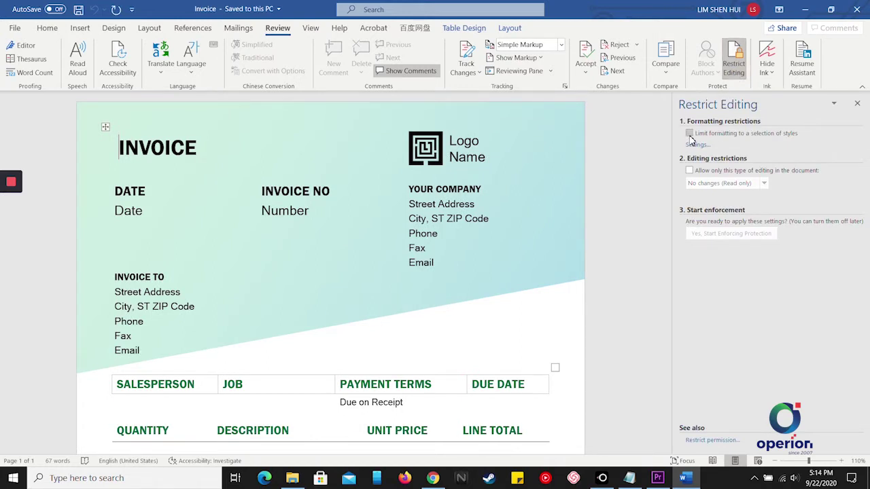
left_click(689, 133)
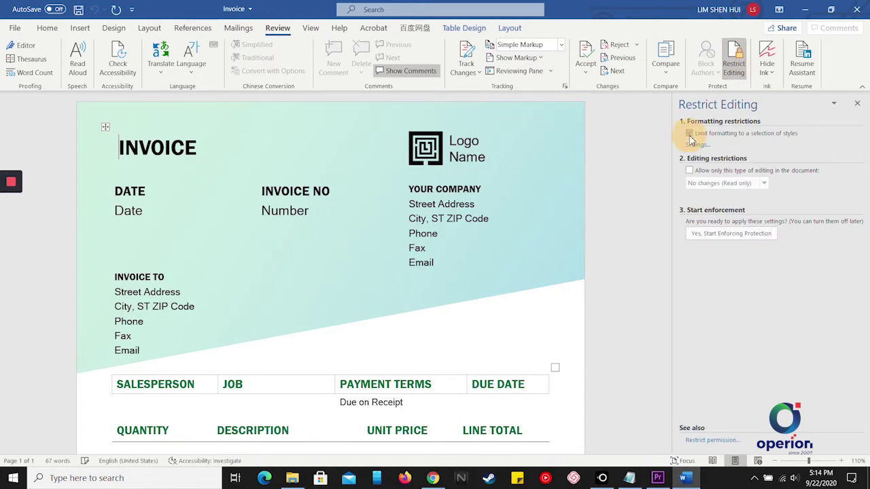
left_click(690, 172)
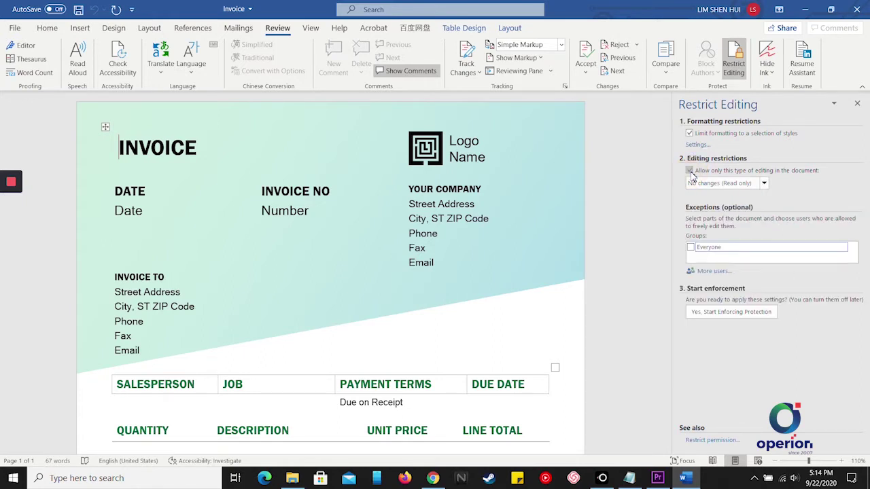
left_click(711, 315)
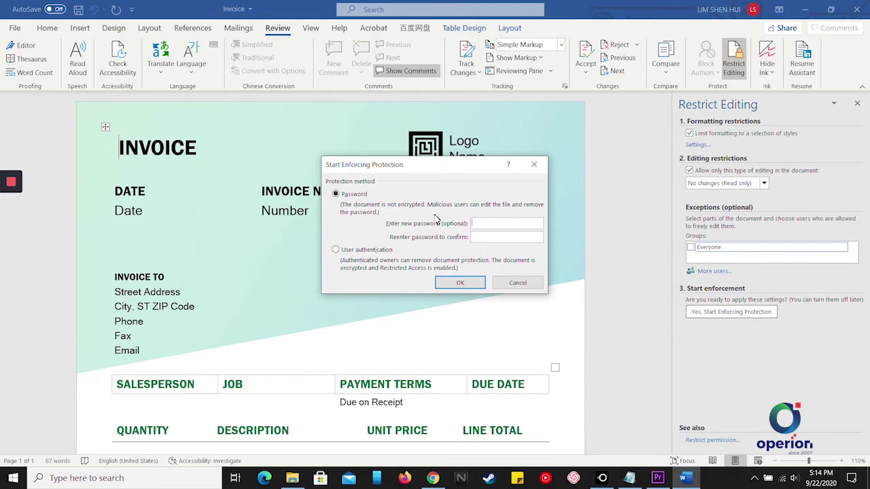
Enter and confirm the protection password to enforce read-only protection
left_click(499, 225)
left_click(513, 236)
left_click(457, 287)
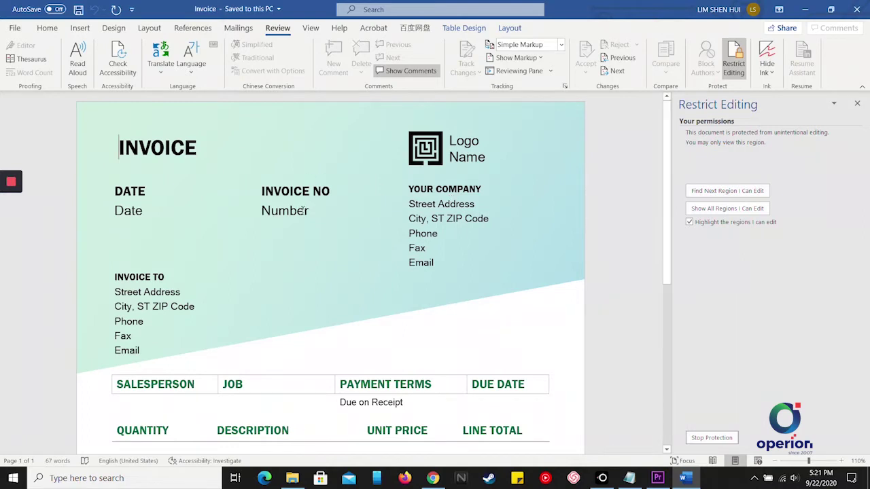
Check that the Home tab's formatting tools are locked, then choose Stop Protection
left_click(48, 28)
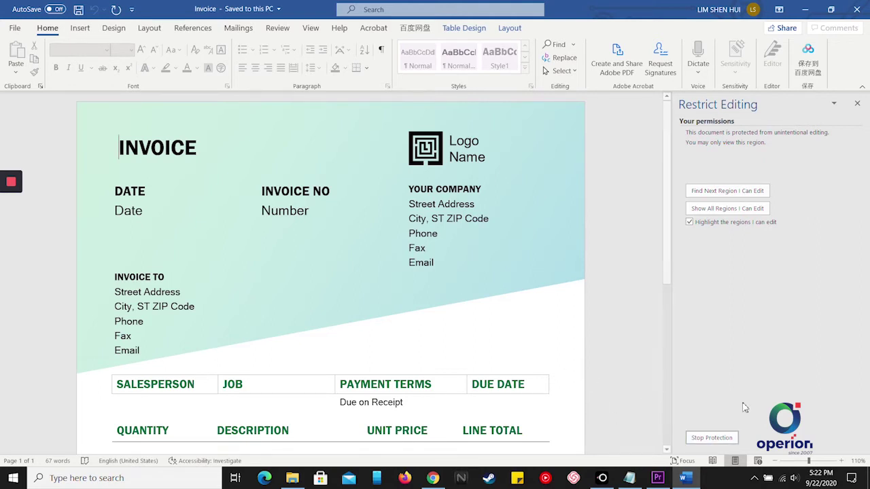
left_click(706, 438)
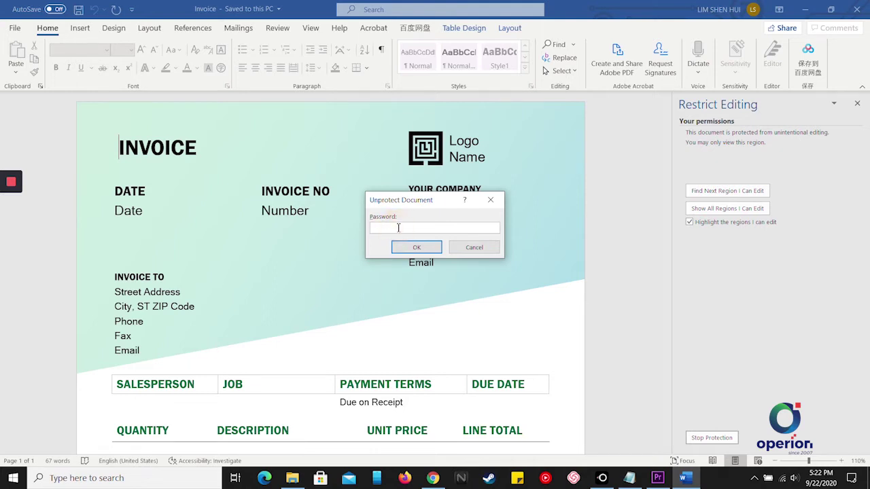
Try an incorrect unprotect password and dismiss the rejection message
left_click(407, 248)
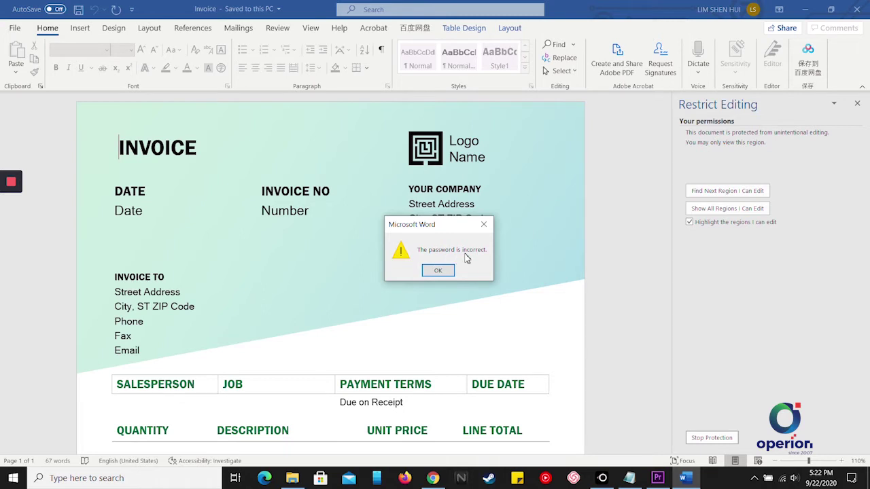
left_click(437, 270)
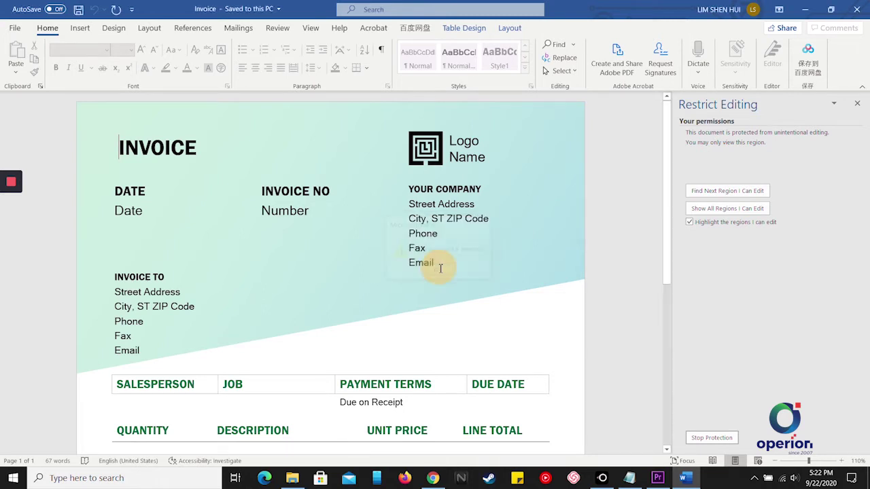
Unprotect with the correct password, then select the DATE and INVOICE NO headings to test editing
left_click(711, 437)
left_click(433, 227)
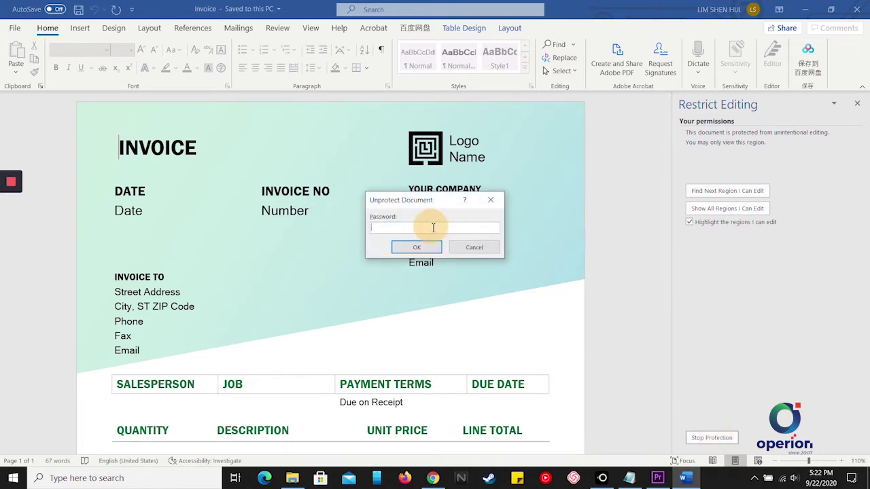
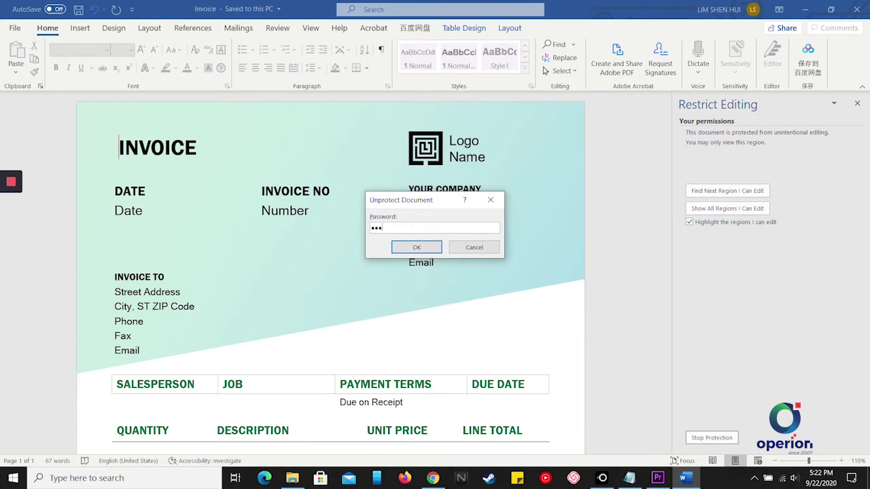
left_click(420, 247)
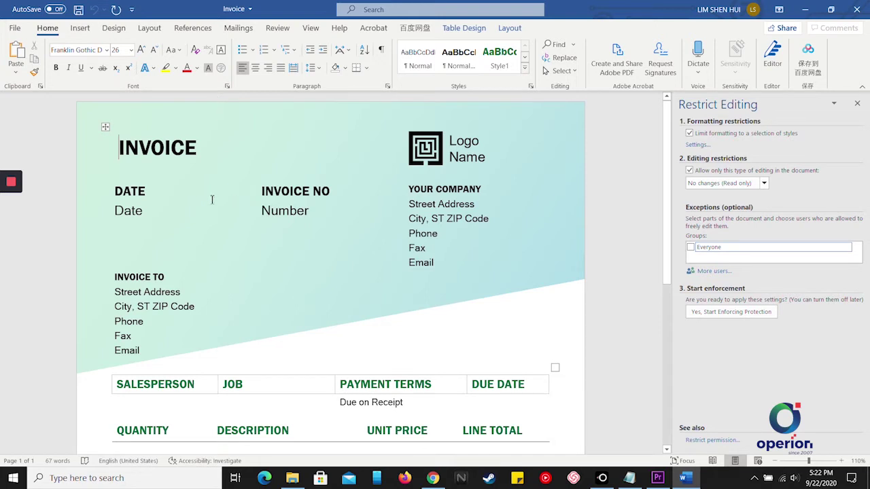
double_click(140, 196)
triple_click(301, 195)
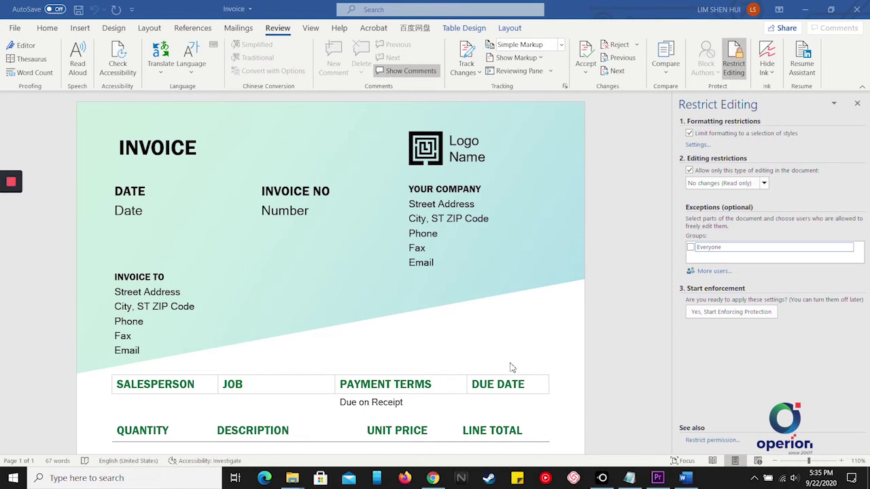
Turn on Always Open Read-Only under File > Info > Protect Document
left_click(15, 33)
left_click(15, 30)
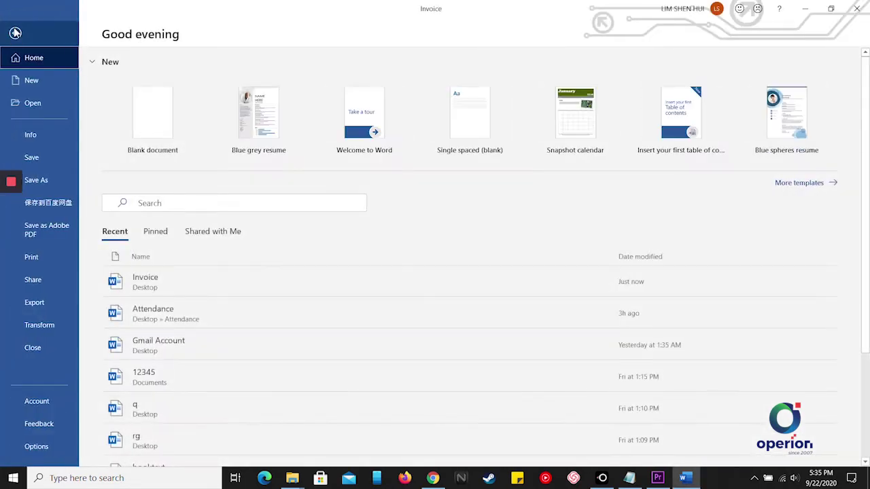
left_click(38, 135)
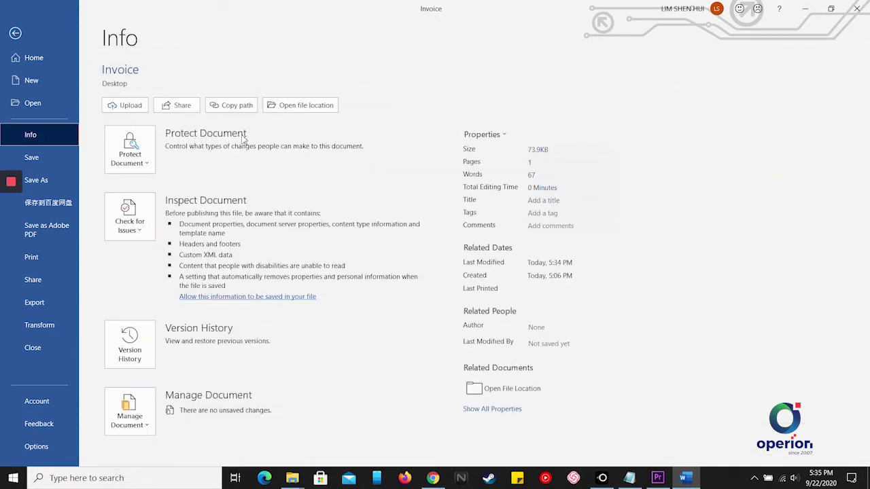
left_click(138, 165)
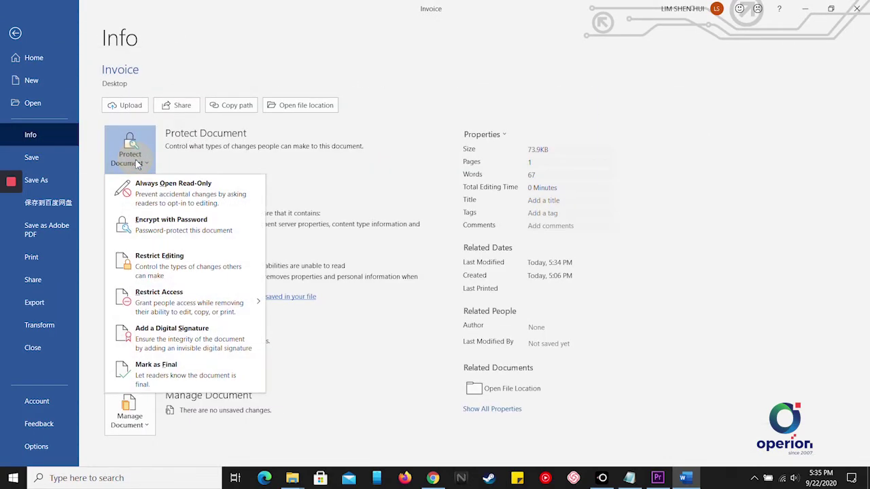
left_click(139, 197)
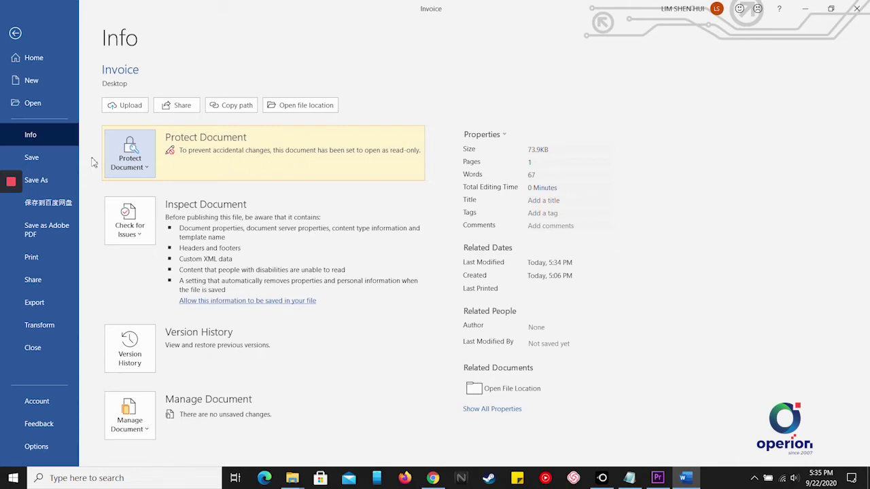
left_click(34, 159)
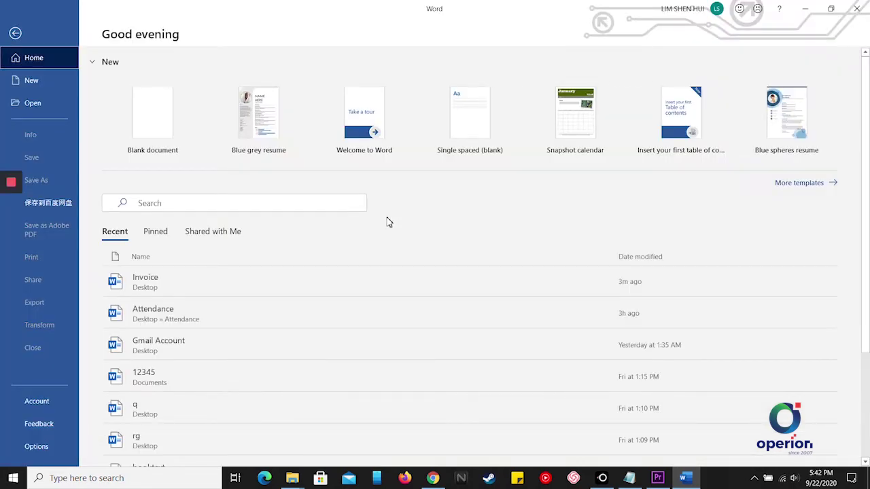
Reopen the Invoice from the Recent list, triggering the open-as-read-only prompt
left_click(323, 286)
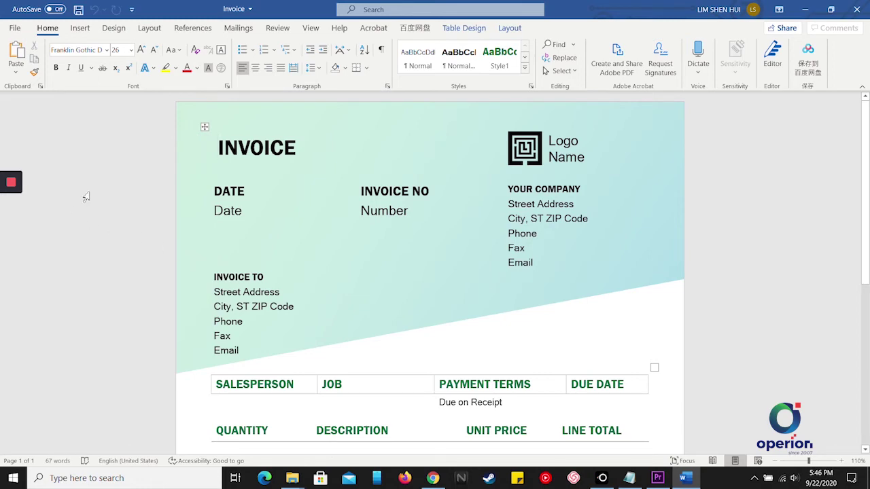
Encrypt the Invoice via Protect Document > Encrypt with Password, entering the password twice
left_click(17, 30)
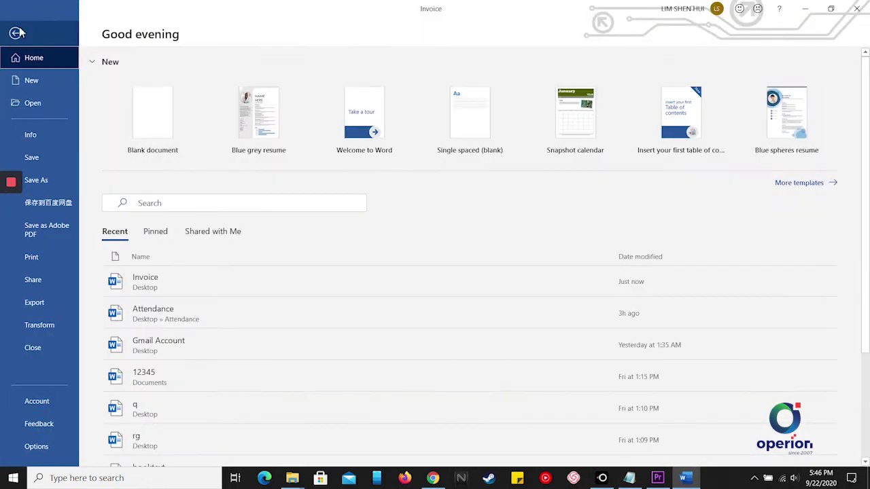
left_click(36, 138)
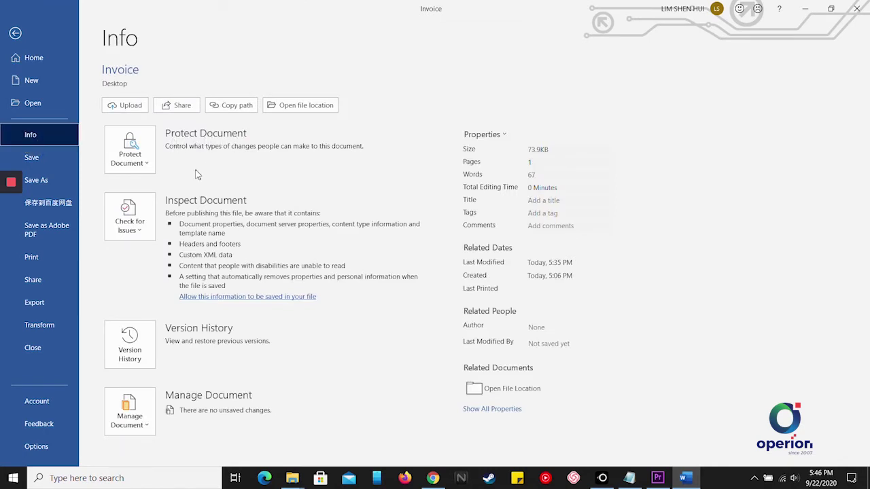
left_click(140, 159)
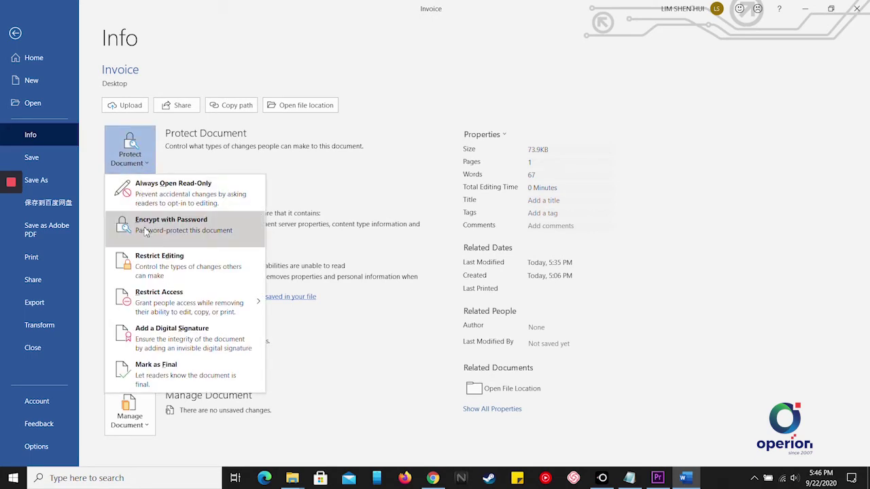
left_click(169, 231)
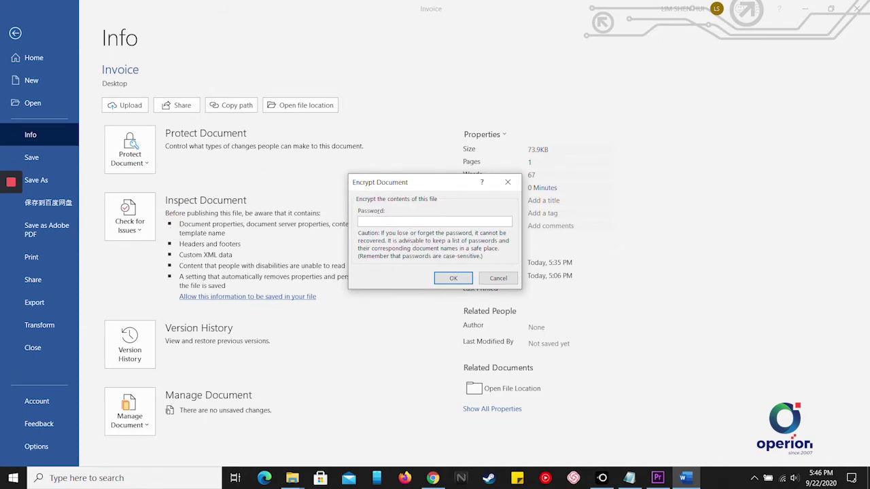
left_click(410, 223)
left_click(453, 279)
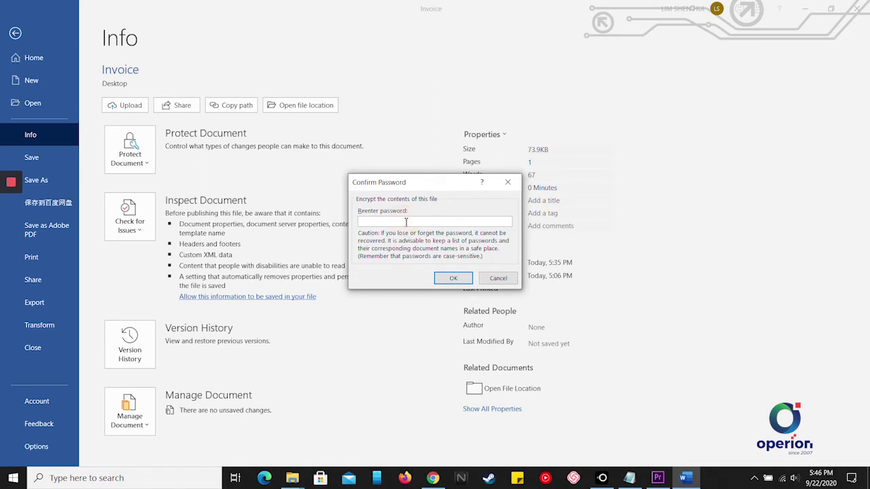
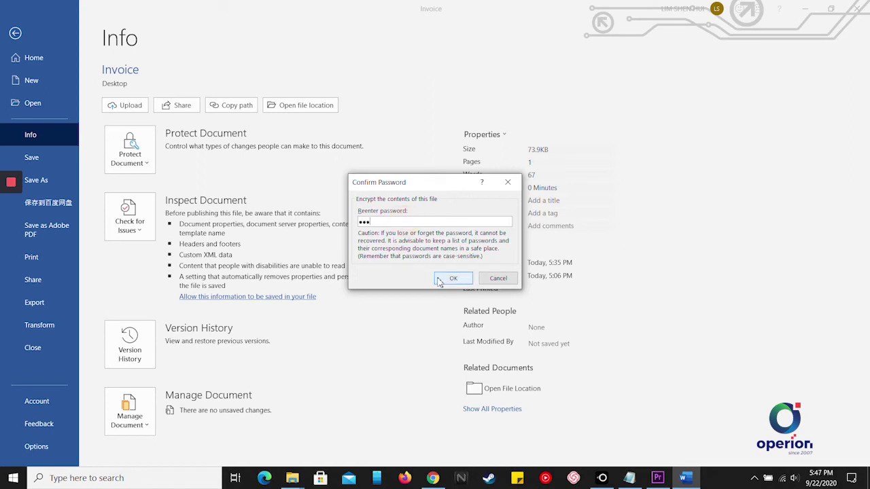
left_click(450, 279)
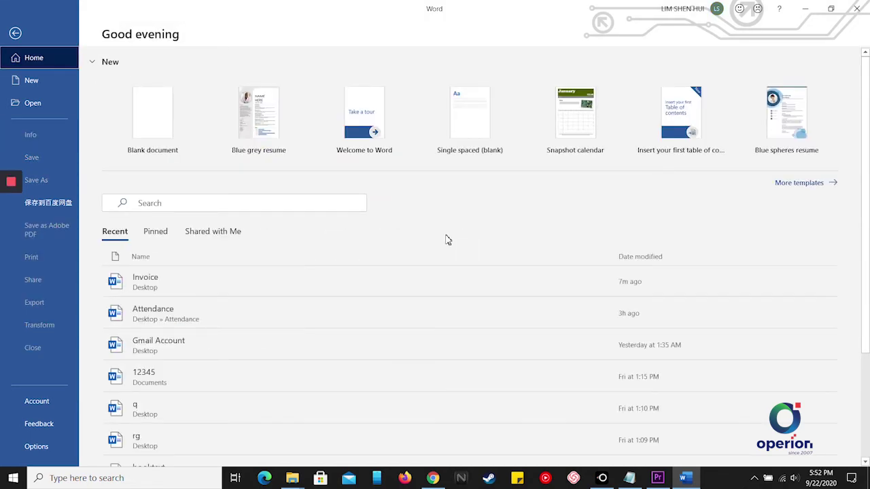
Open the Invoice from Recent with a wrong password and dismiss the error
left_click(313, 287)
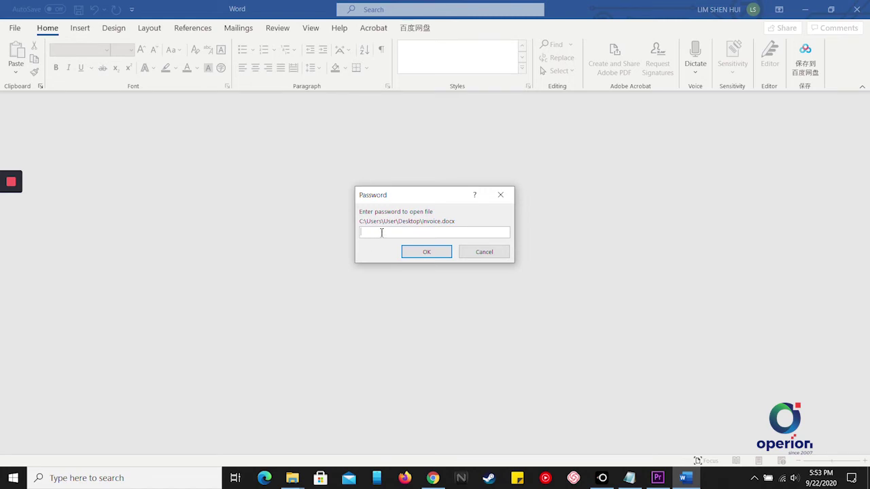
left_click(381, 232)
left_click(434, 254)
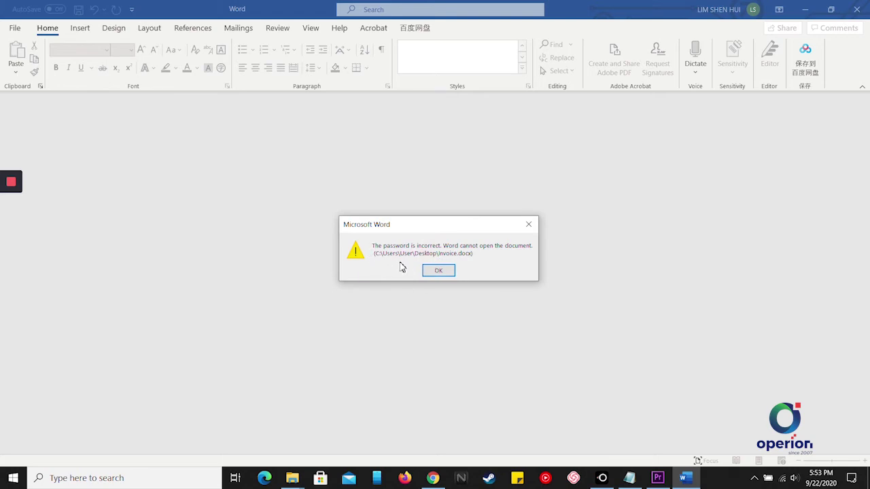
left_click(438, 272)
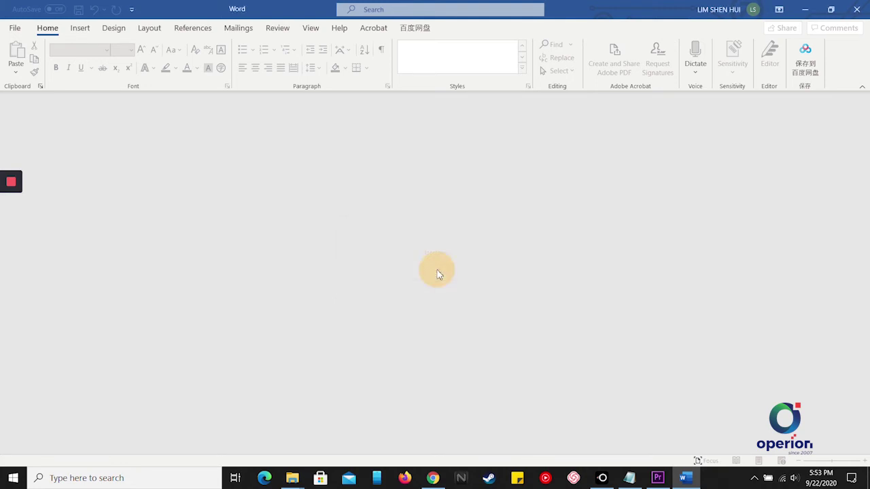
Reopen the Invoice from File > Recent and enter the correct password
left_click(15, 28)
left_click(194, 283)
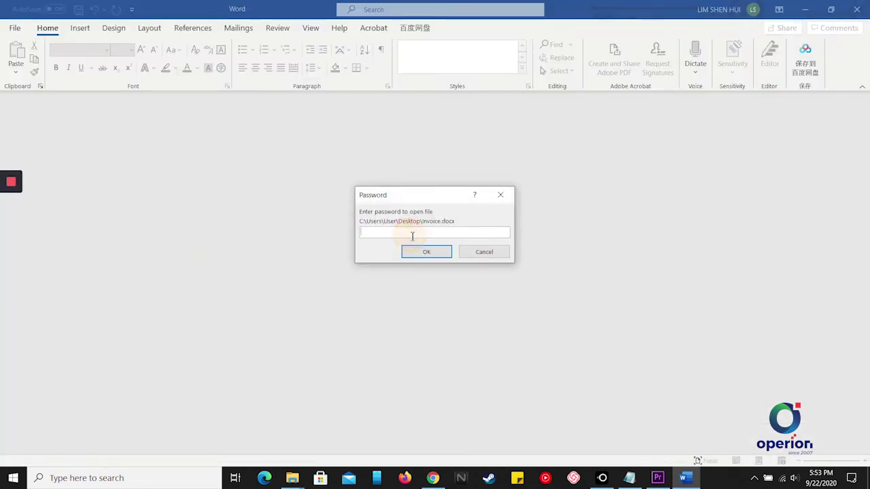
type("1")
left_click(437, 259)
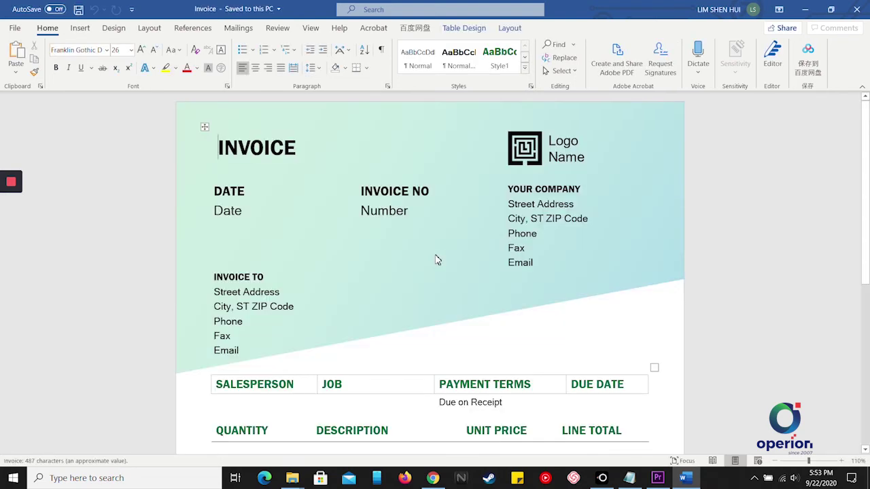
scroll(437, 260, "down", 5)
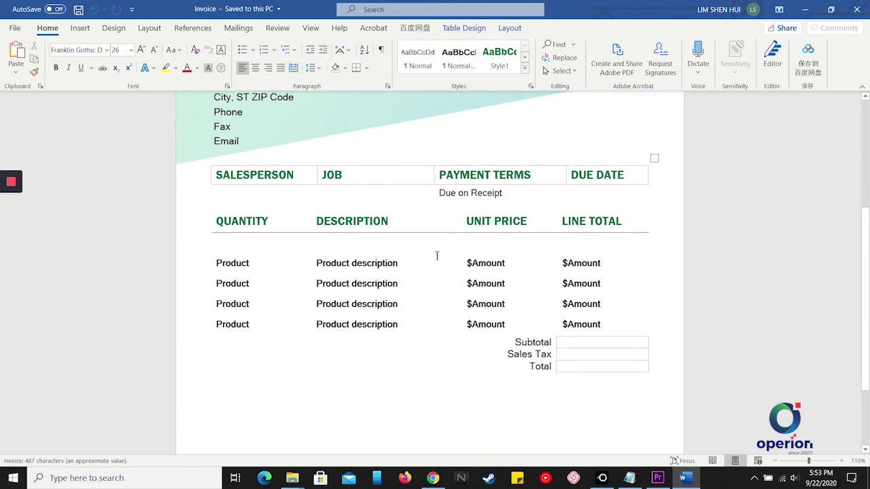
scroll(437, 256, "down", 2)
scroll(437, 256, "down", 1)
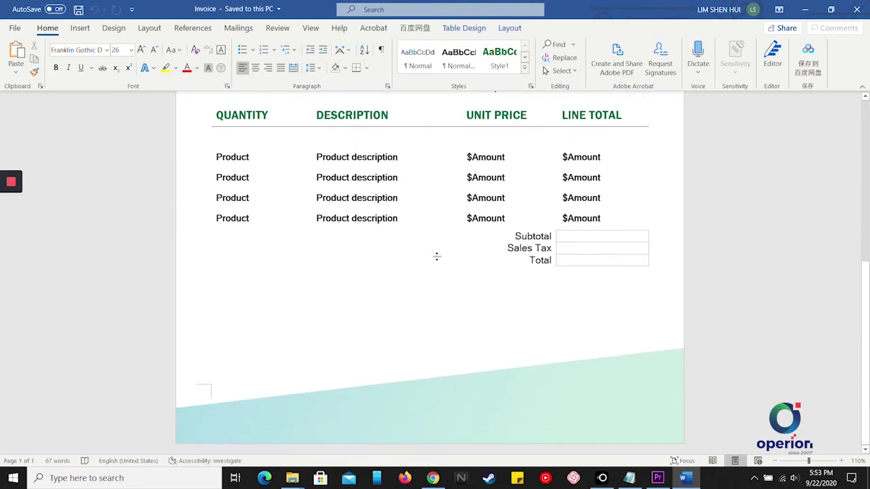
scroll(437, 256, "up", 2)
scroll(436, 256, "up", 3)
scroll(437, 257, "up", 3)
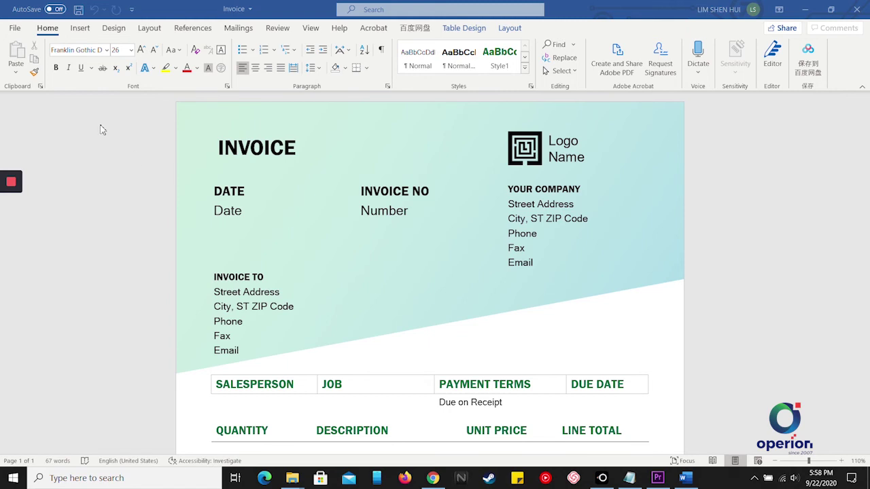
Choose Protect Document > Restrict Access > Restricted Access from File > Info
left_click(14, 32)
left_click(17, 30)
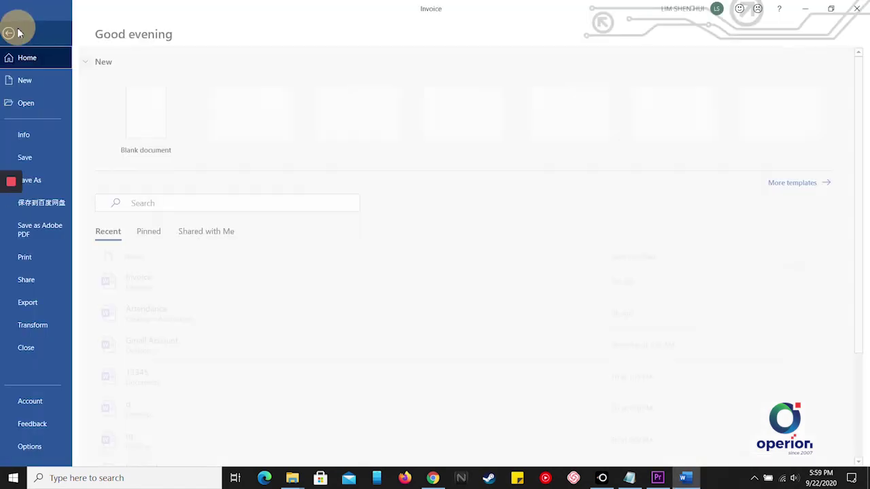
left_click(45, 140)
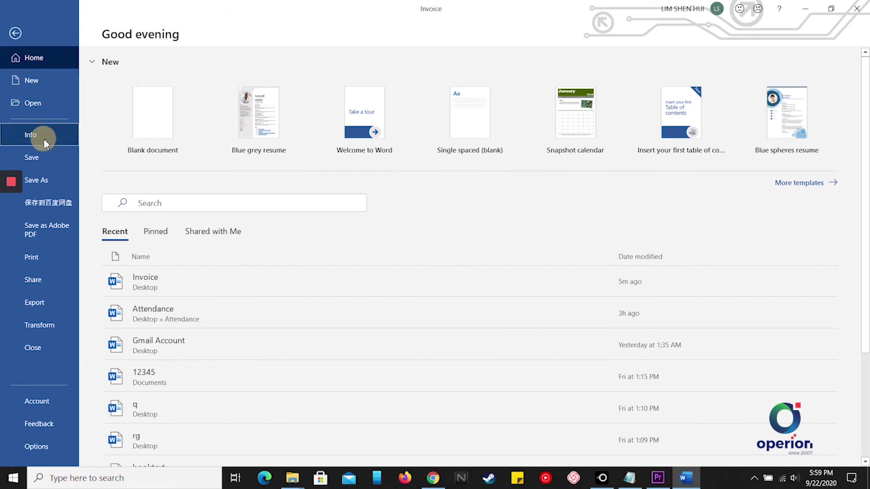
left_click(129, 158)
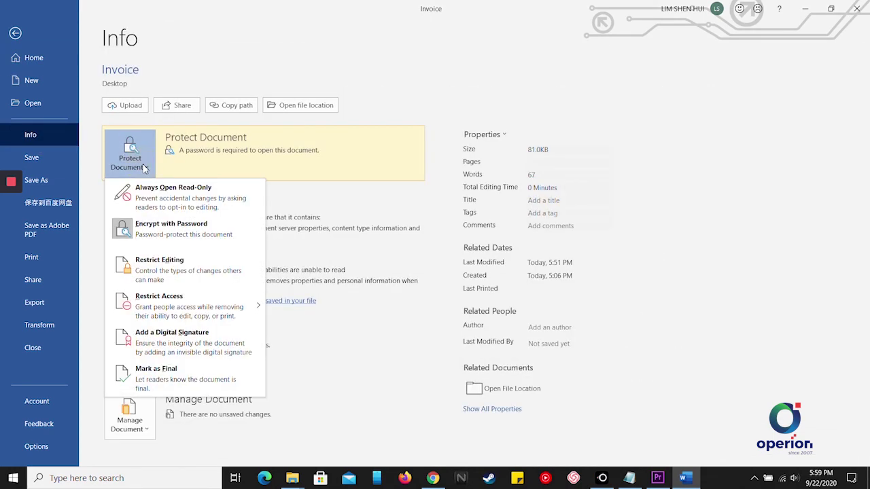
mouse_move(170, 309)
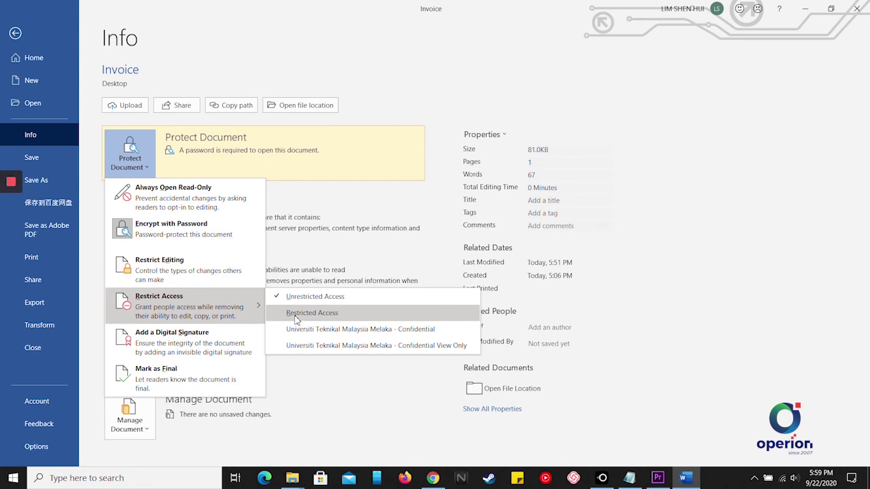
left_click(296, 314)
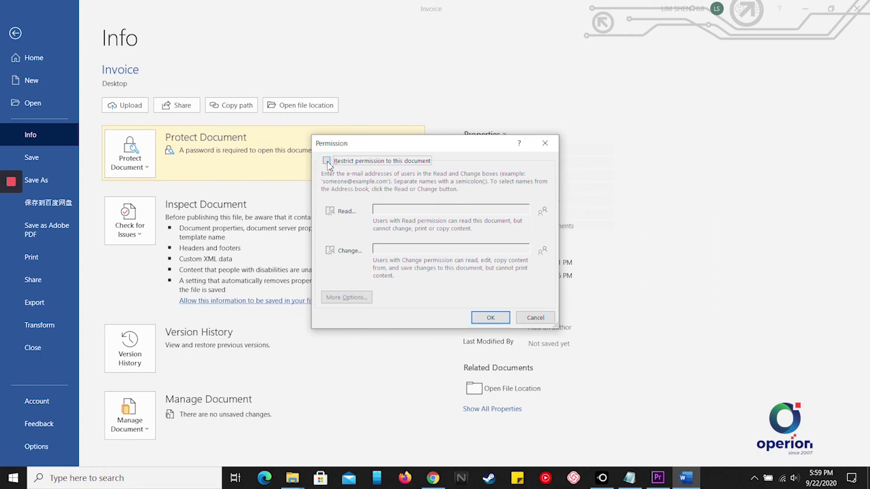
Turn on permission restriction for the Invoice and grant everyone in the organization Read access
left_click(327, 162)
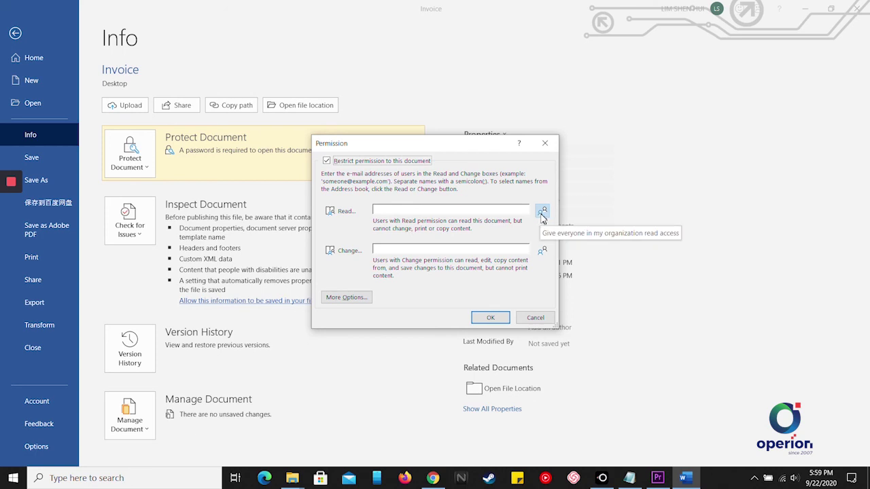
left_click(542, 213)
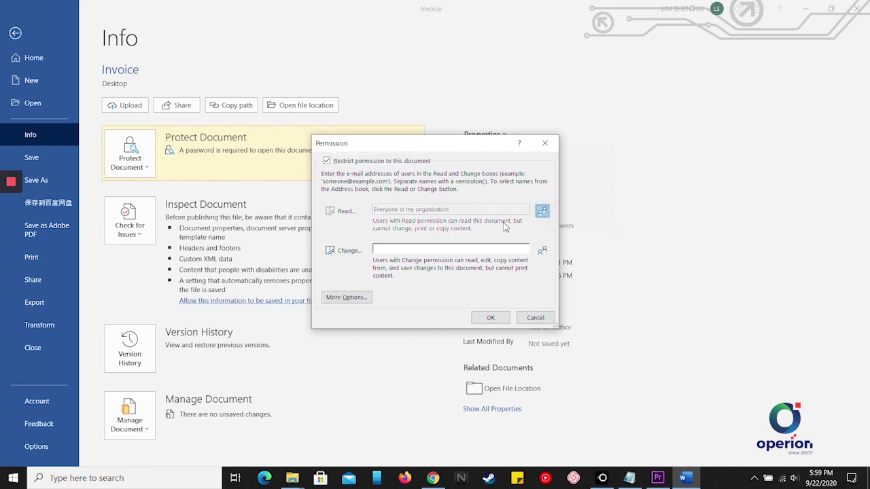